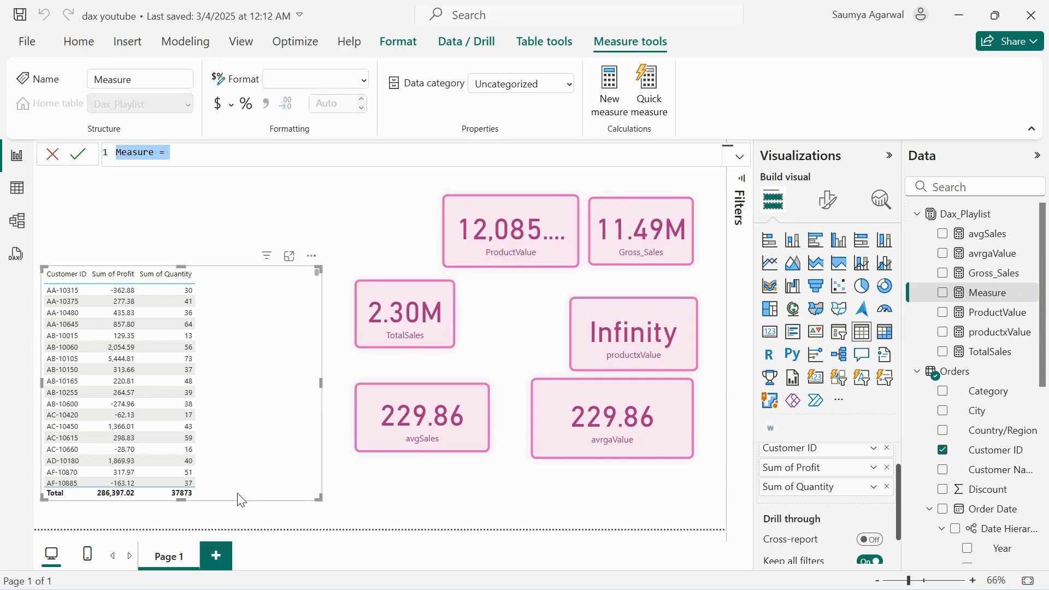
# Step: Name the new measure avg_profit_per_sale_avrgx and begin a second line for its formula
pyautogui.doubleClick(133, 151)
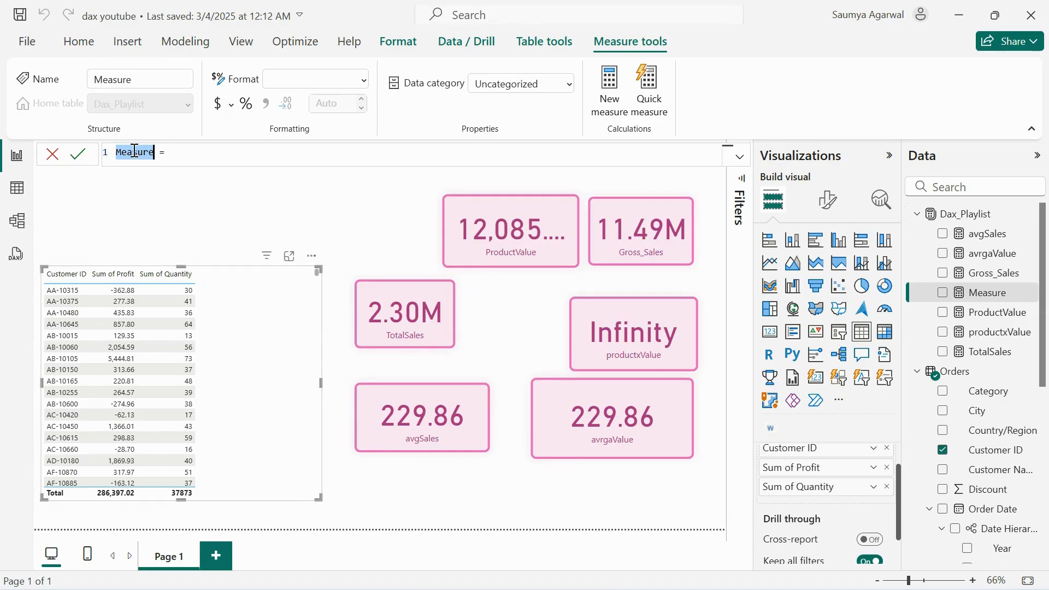
pyautogui.write('avg')
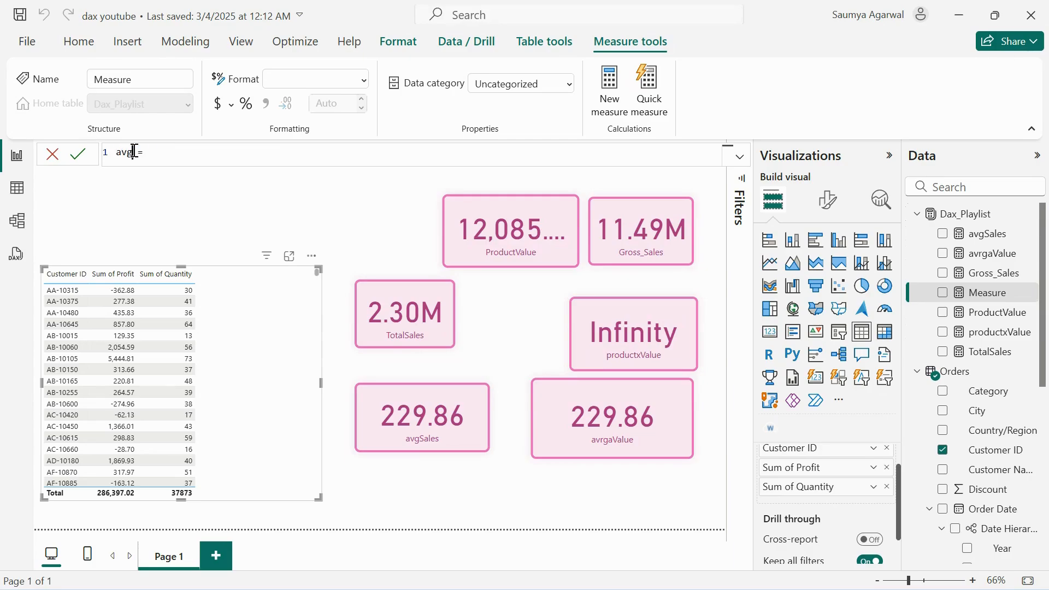
pyautogui.write(' profit+')
pyautogui.press('BackSpace')
pyautogui.write('_per_sale_avrgx')
pyautogui.hotkey('shift', 'Return')
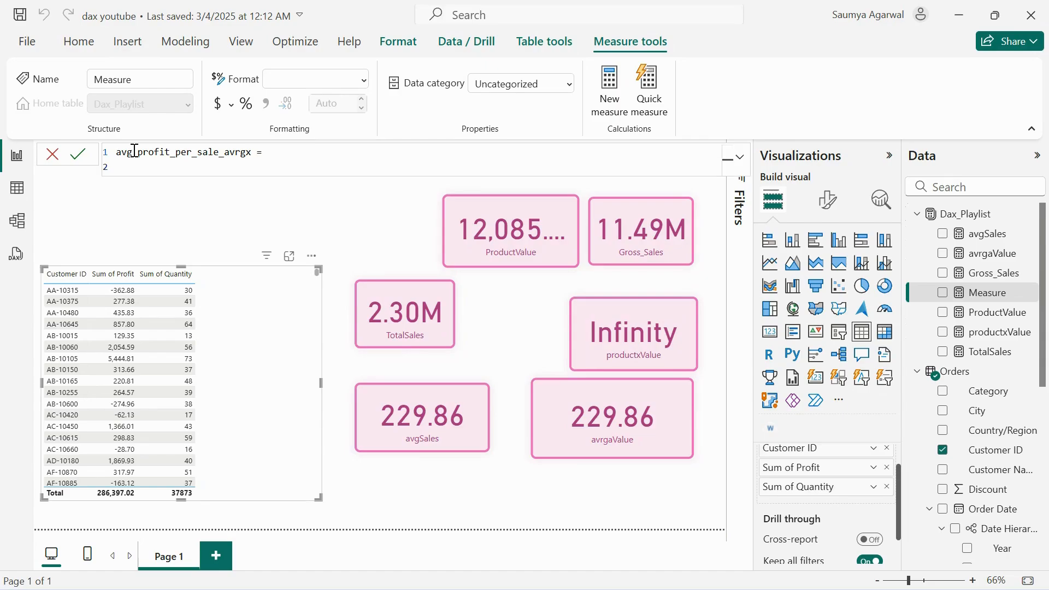
# Step: Begin the measure's formula with the AVERAGEX function and give Orders as its table argument on a separate line
pyautogui.write('aver')
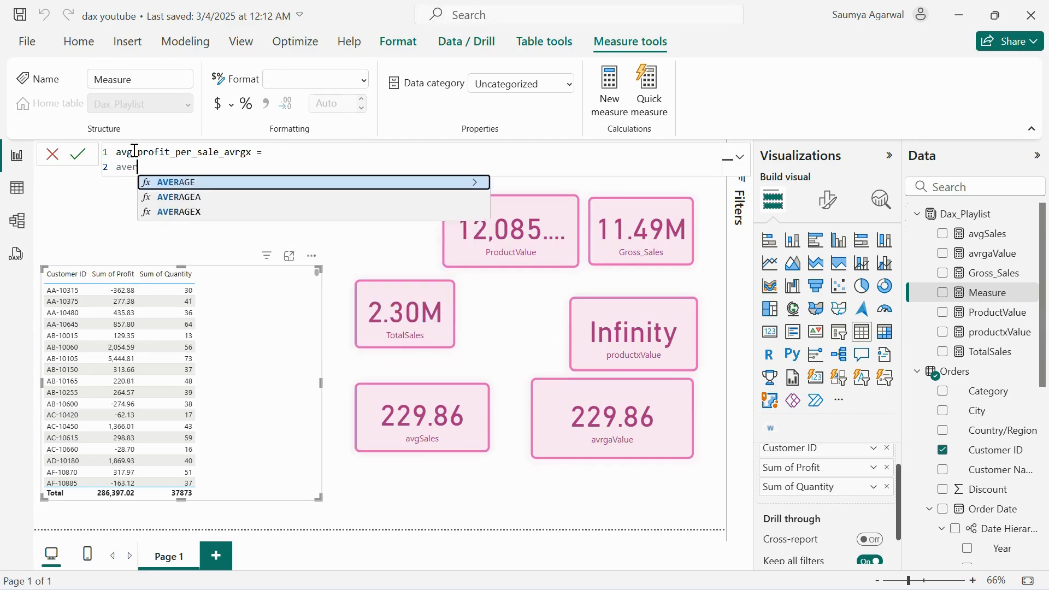
pyautogui.press('Down')
pyautogui.press('Down')
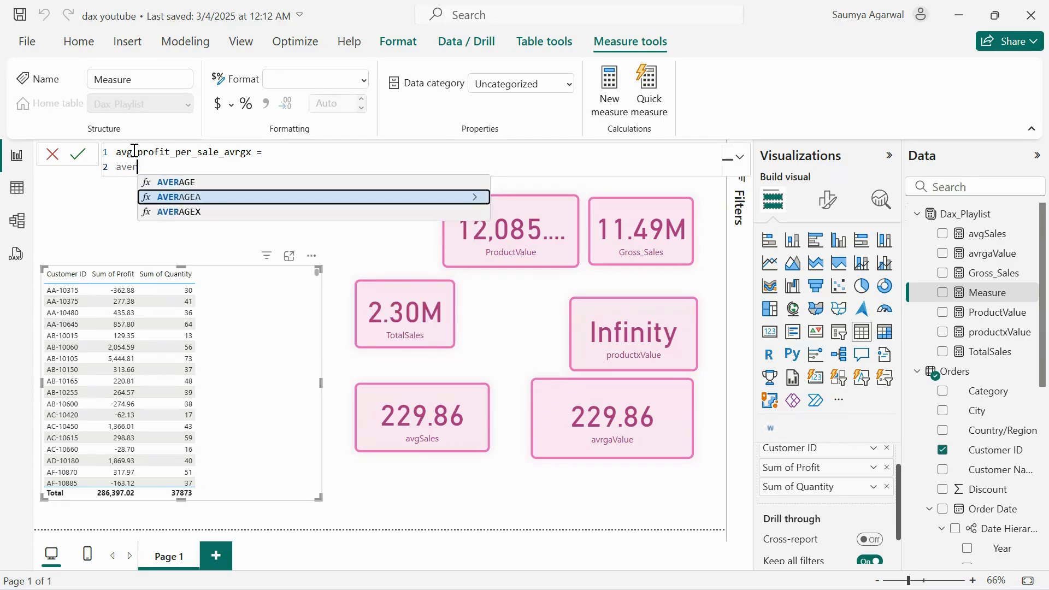
pyautogui.press('Tab')
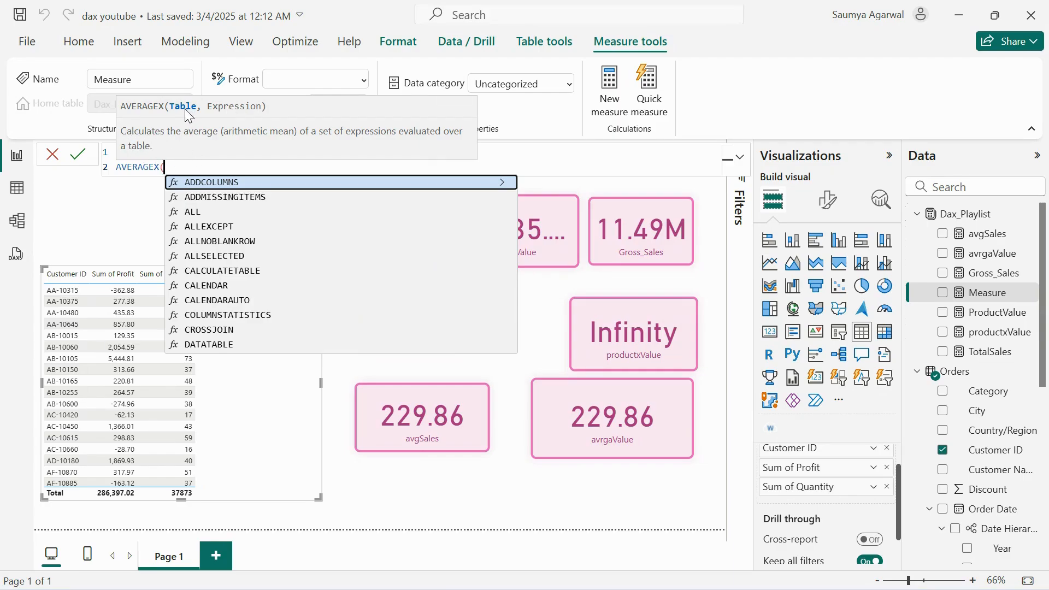
pyautogui.hotkey('shift', 'Return')
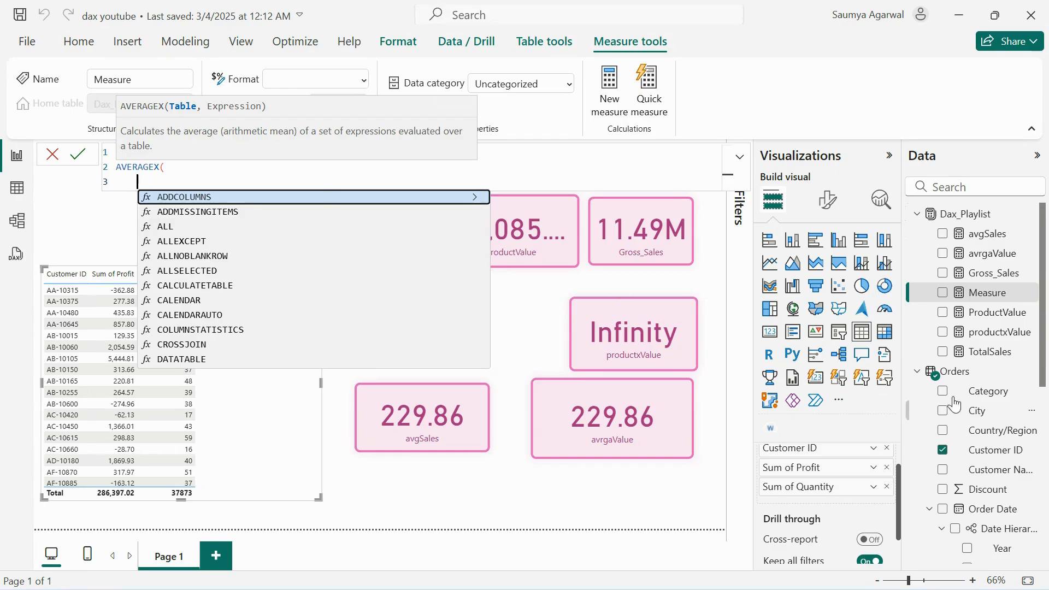
pyautogui.write('Orders')
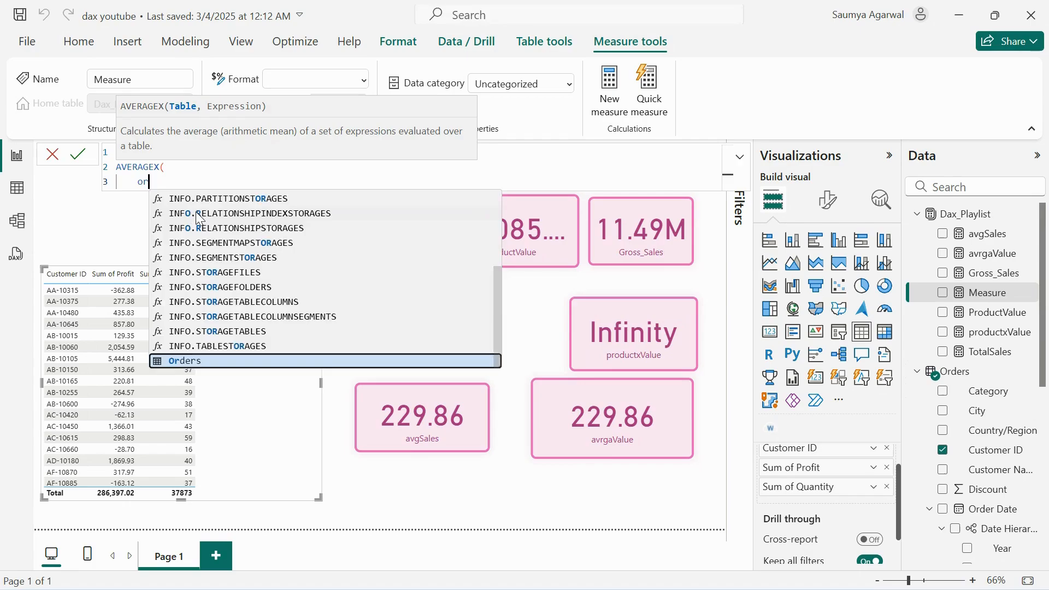
pyautogui.write(',')
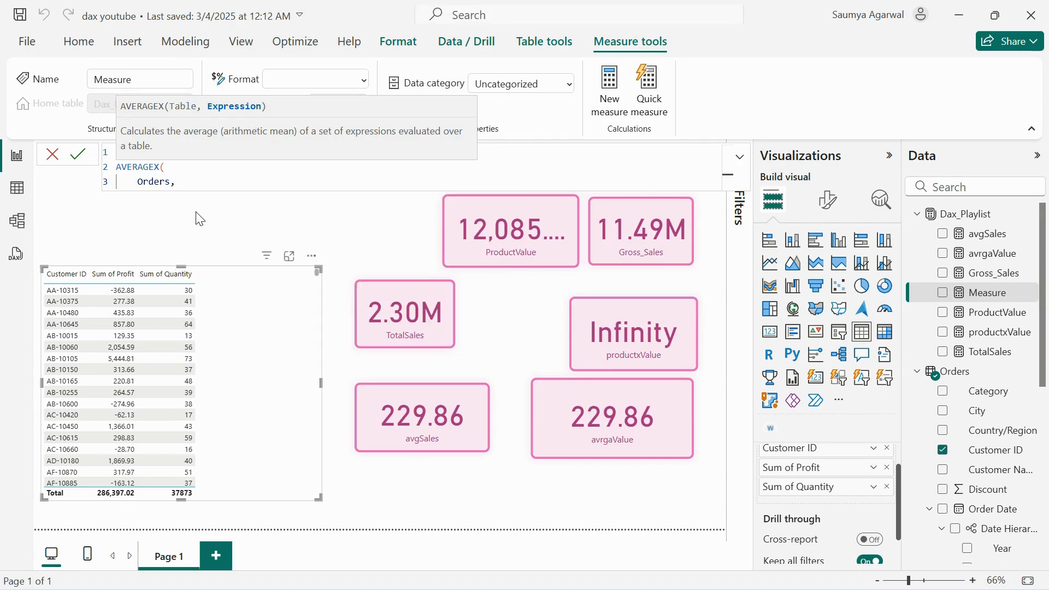
pyautogui.hotkey('shift', 'Return')
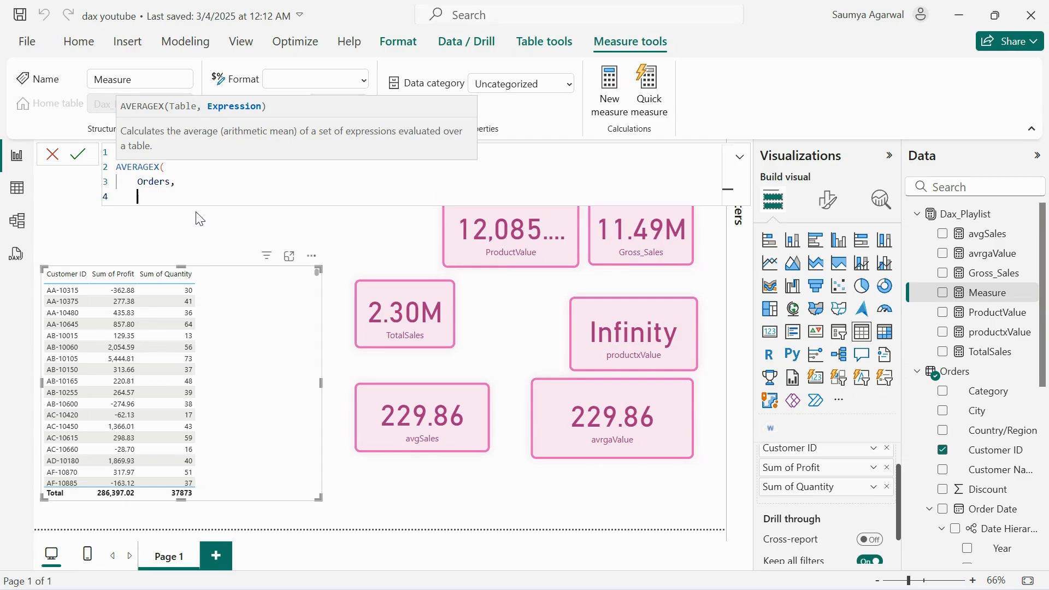
# Step: Enter Orders[Profit]/Orders[Quantity] as the AVERAGEX expression and close the function on its own line
pyautogui.write('profi')
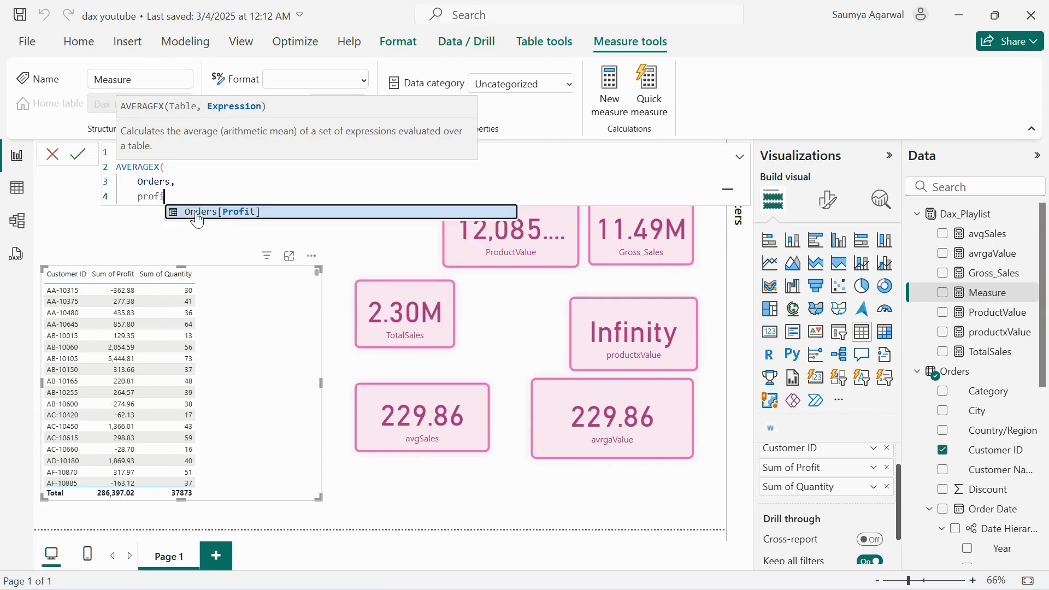
pyautogui.press('Tab')
pyautogui.write('/')
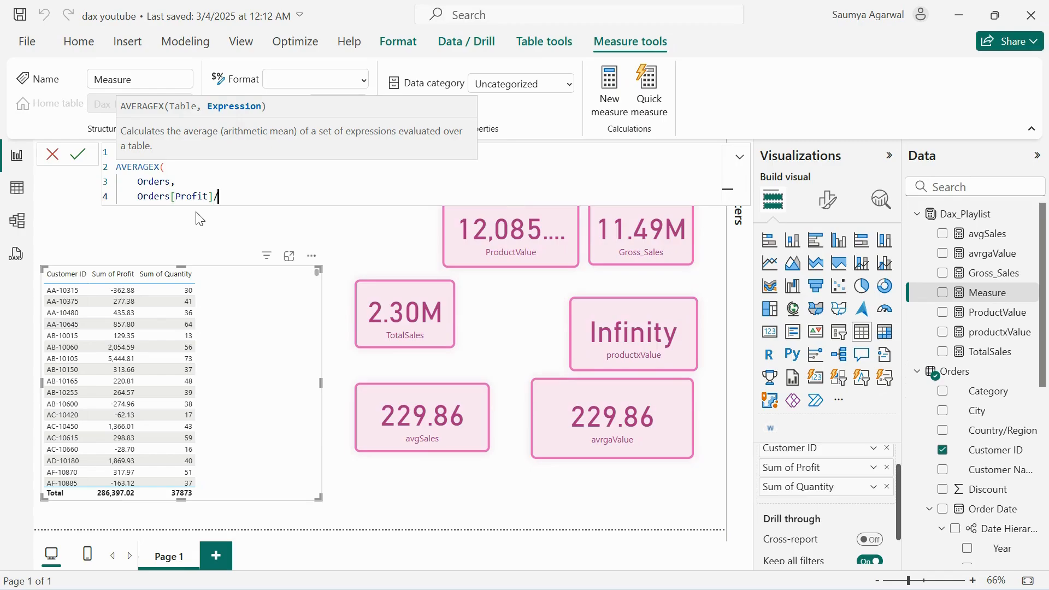
pyautogui.write('qu')
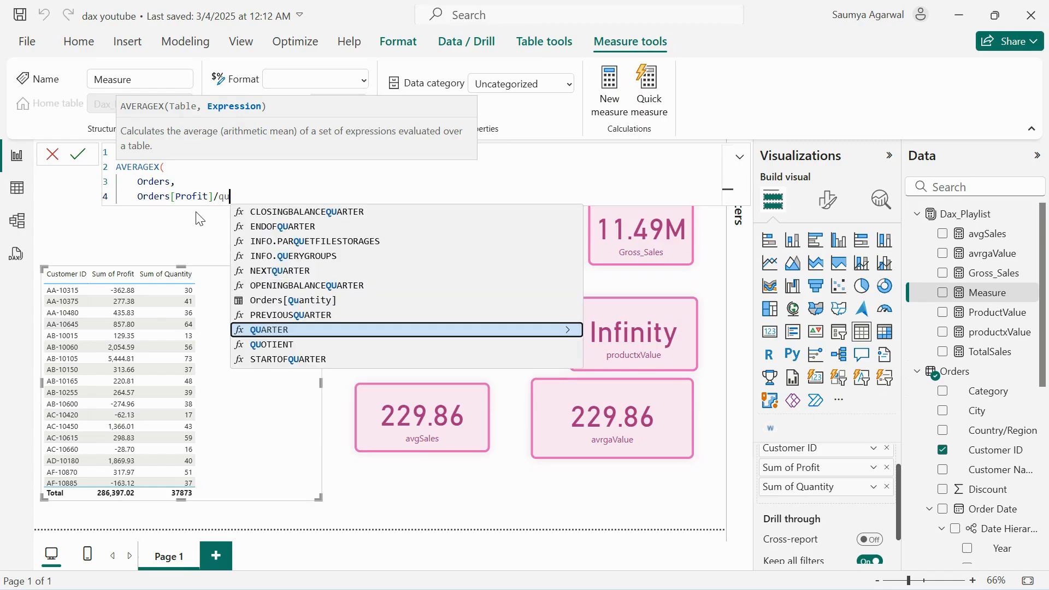
pyautogui.press('Up')
pyautogui.press('Up')
pyautogui.press('Tab')
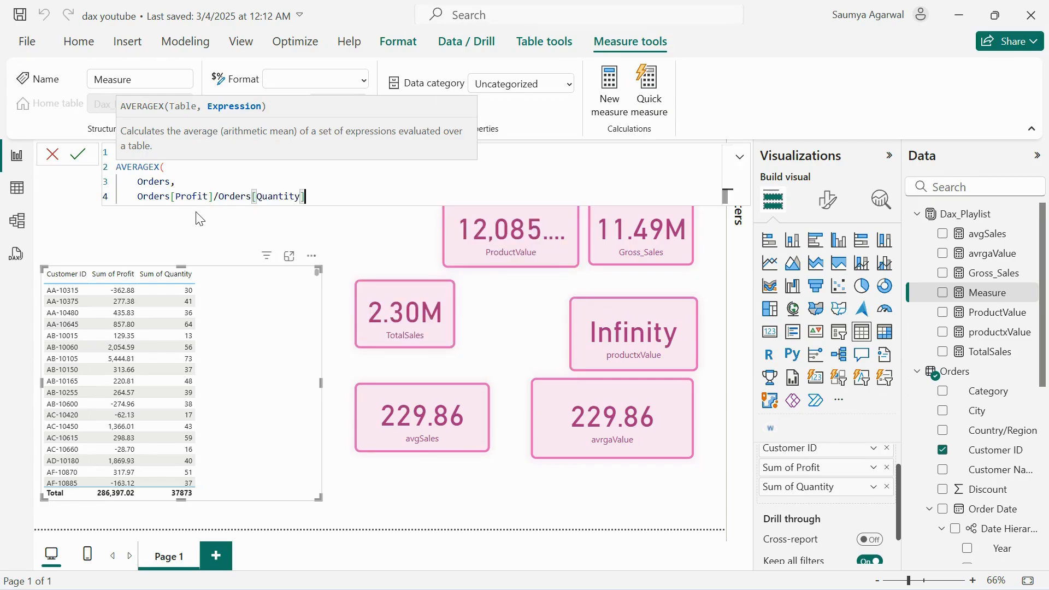
pyautogui.hotkey('shift', 'Return')
pyautogui.write(')')
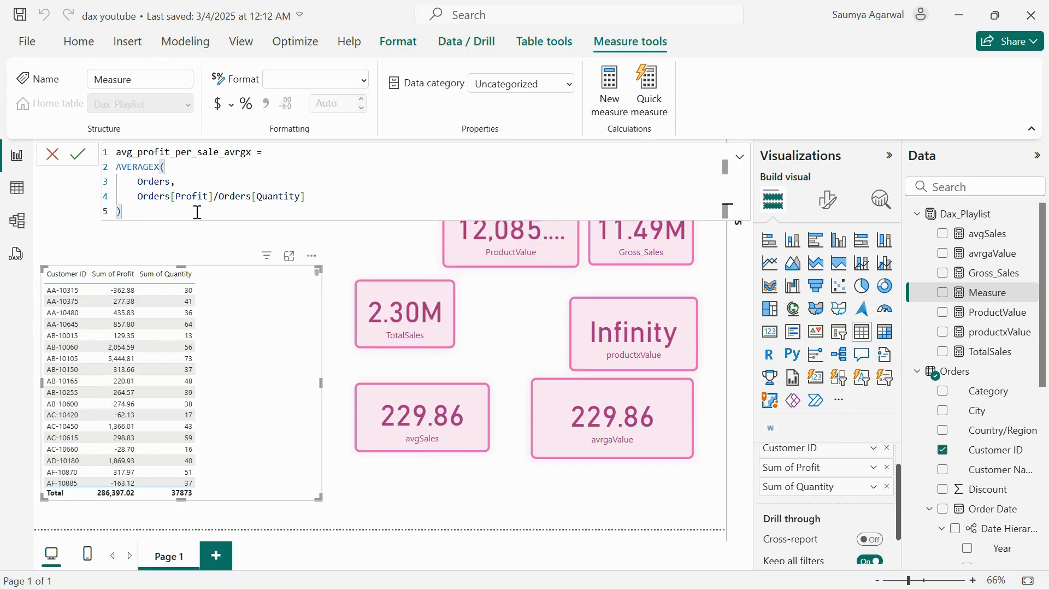
pyautogui.click(192, 291)
pyautogui.moveTo(138, 198)
pyautogui.mouseDown()
pyautogui.moveTo(312, 197)
pyautogui.moveTo(137, 198)
pyautogui.mouseUp()
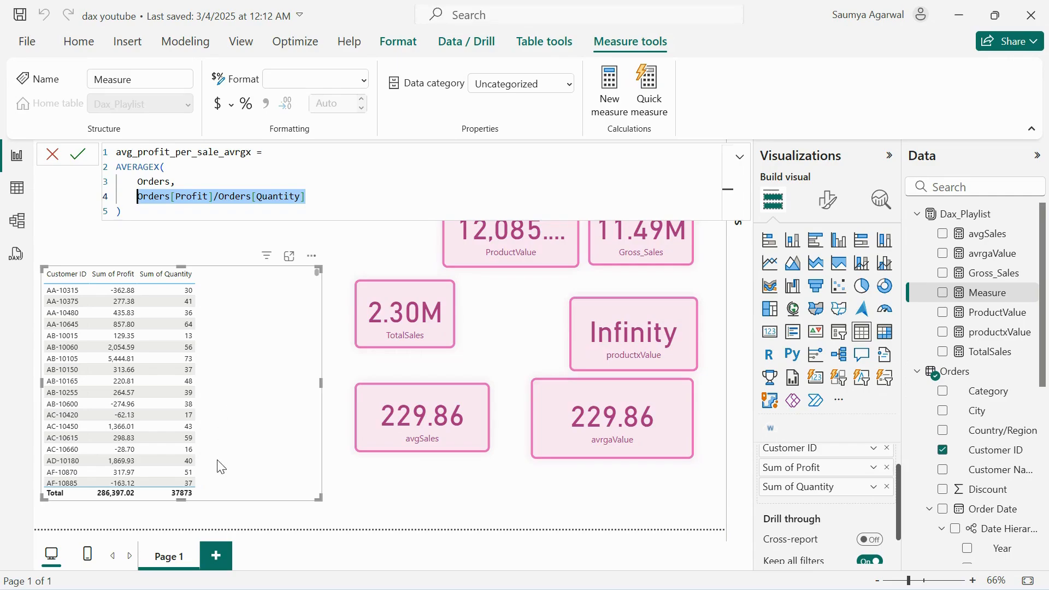
pyautogui.click(138, 181)
pyautogui.moveTo(138, 181); pyautogui.dragTo(310, 190)
pyautogui.click(310, 196)
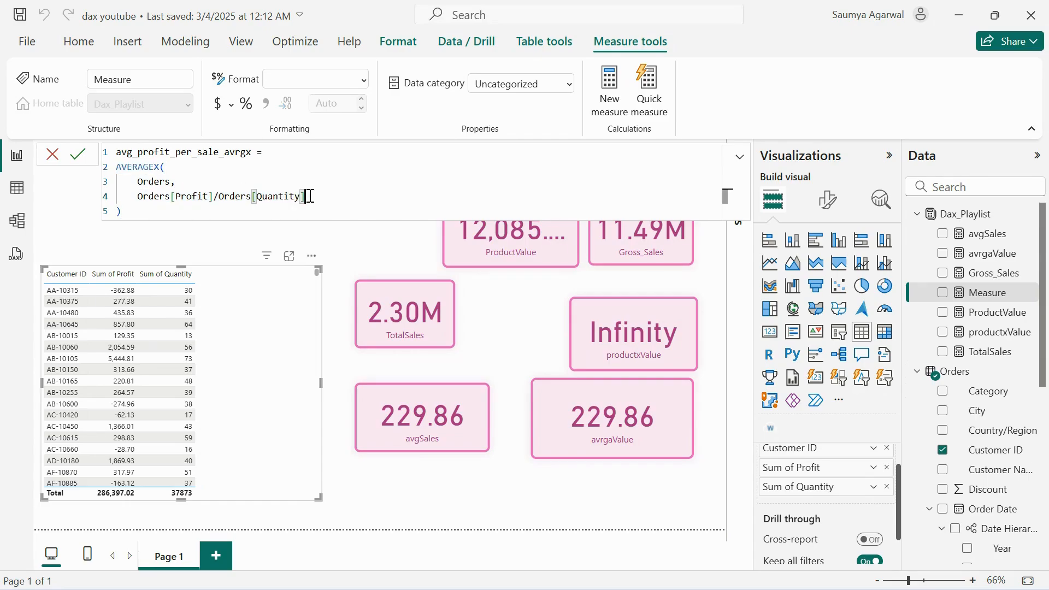
# Step: Commit the avg_profit_per_sale_avrgx measure and add it as a column to the Customer ID table
pyautogui.click(80, 159)
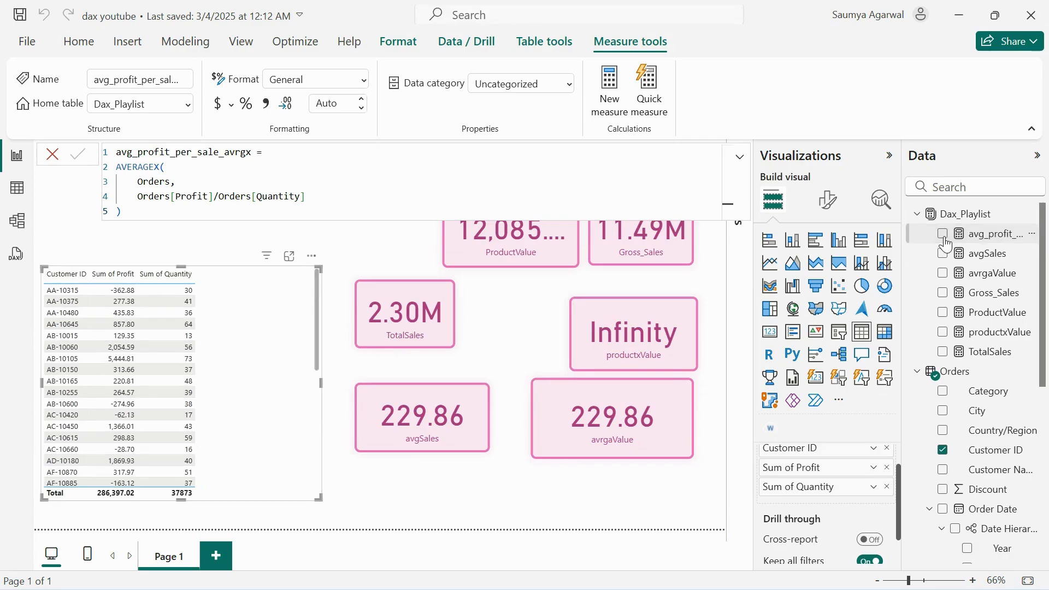
pyautogui.click(942, 234)
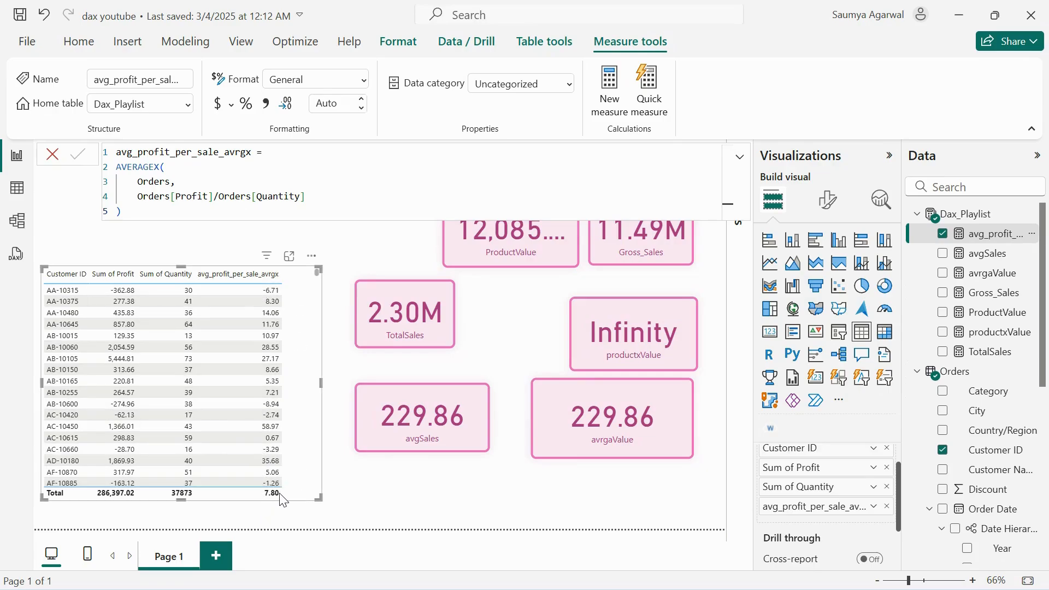
# Step: Add a separate, narrowed card visual below the avgSales card showing the avg_profit_per_sale_avrgx measure
pyautogui.click(446, 513)
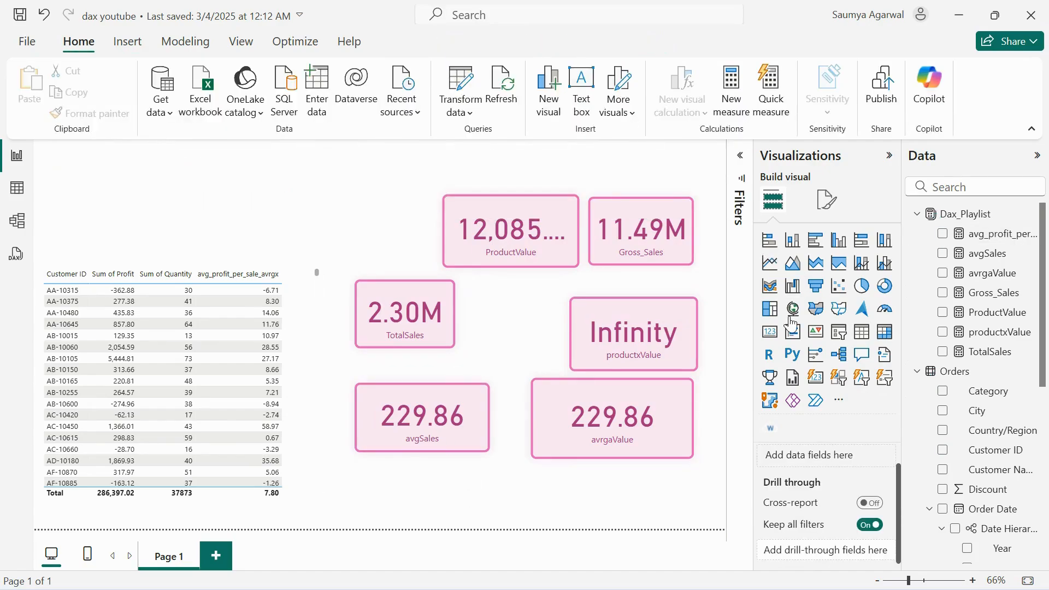
pyautogui.click(770, 332)
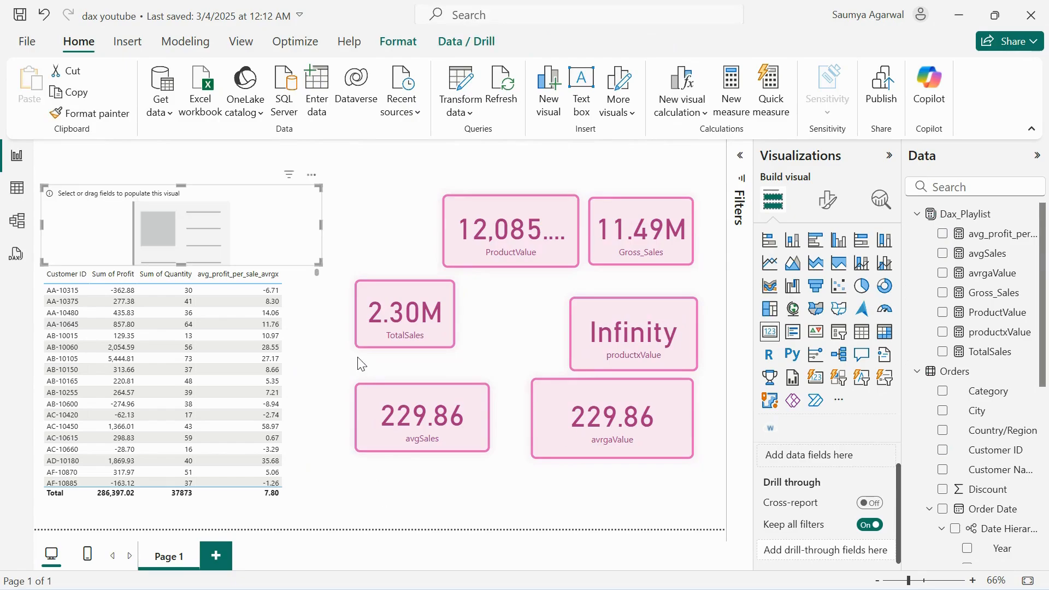
pyautogui.moveTo(209, 229); pyautogui.dragTo(457, 536)
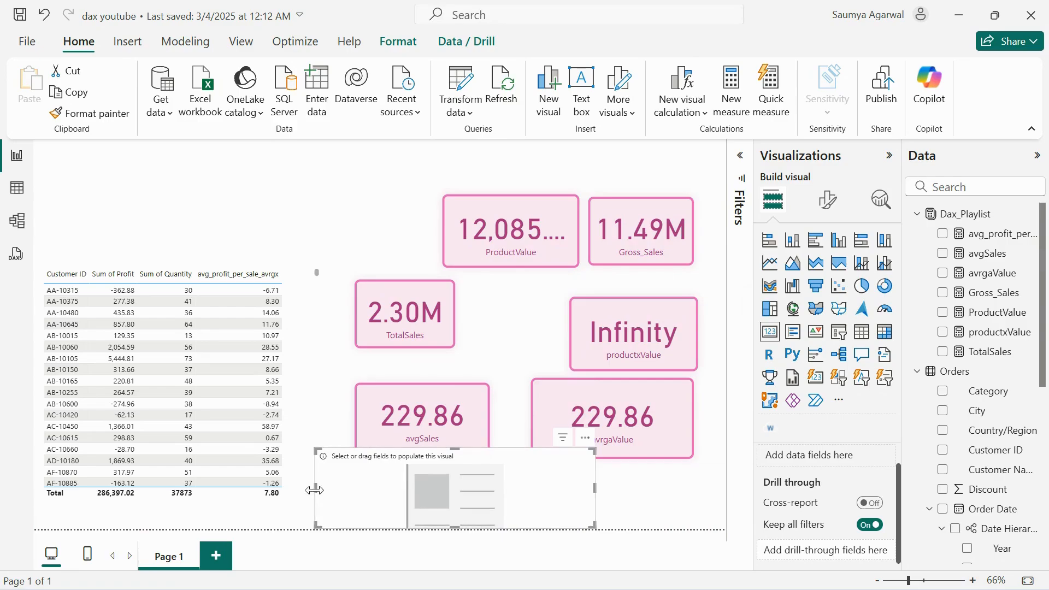
pyautogui.moveTo(313, 488); pyautogui.dragTo(404, 499)
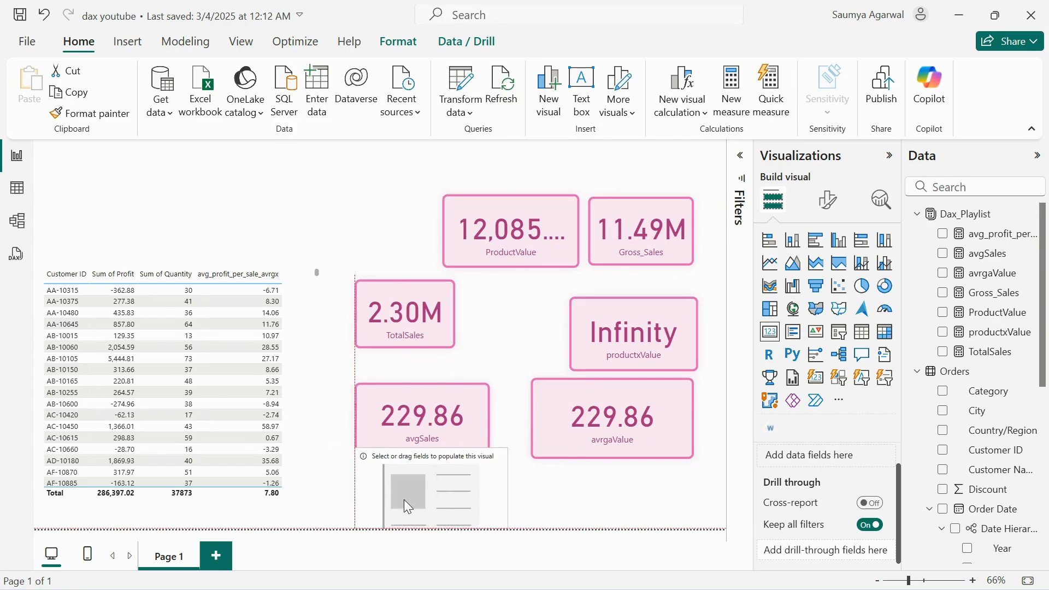
pyautogui.click(943, 235)
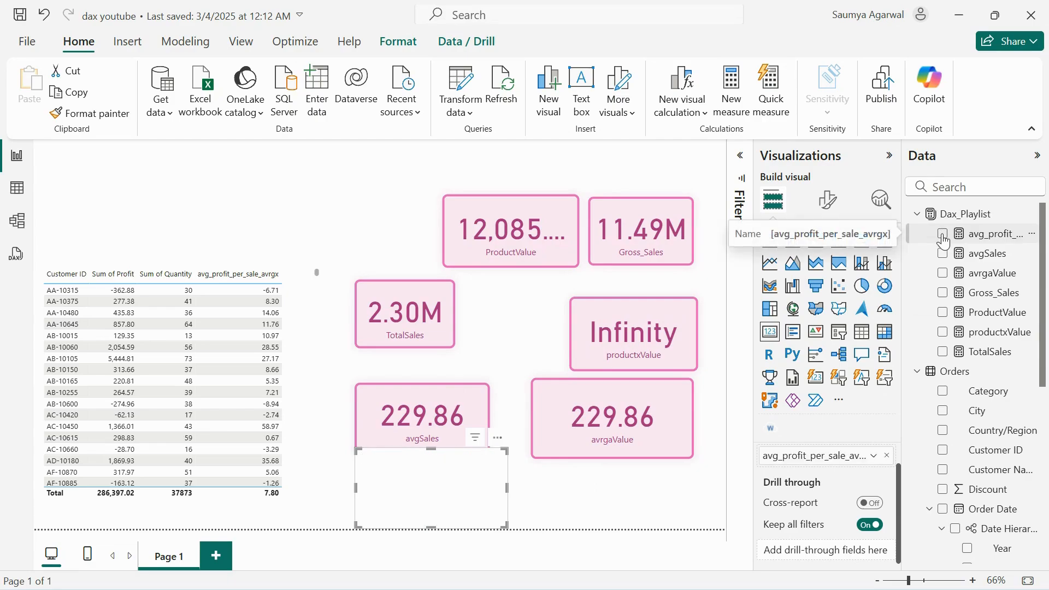
# Step: Move the avgSales card up beneath TotalSales and copy its formatting onto the avg_profit_per_sale_avrgx card
pyautogui.click(390, 418)
pyautogui.moveTo(390, 418); pyautogui.dragTo(378, 391)
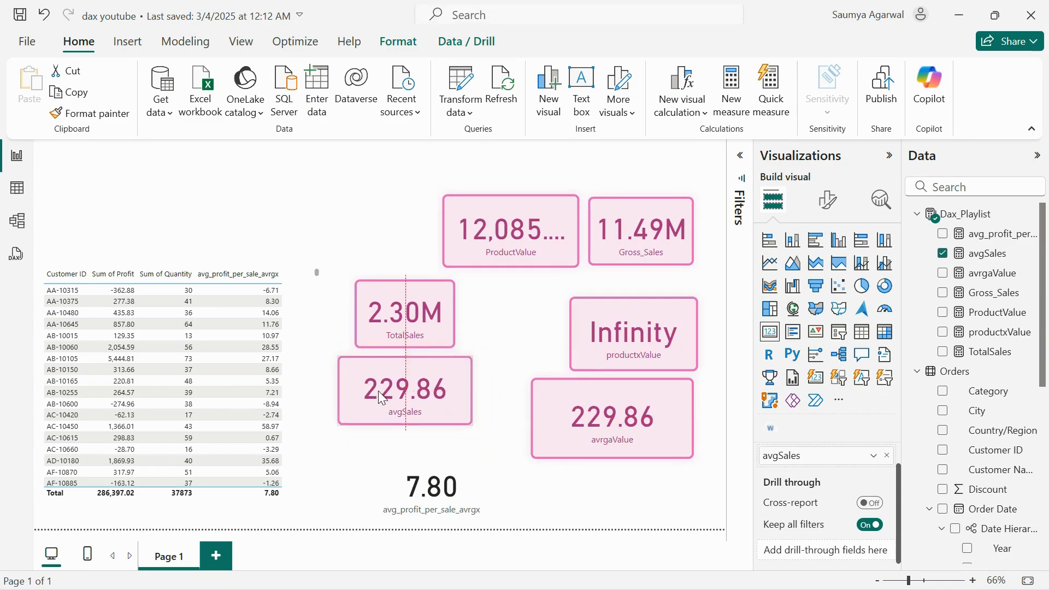
pyautogui.click(83, 116)
pyautogui.click(397, 468)
# Step: Shrink the avg_profit_per_sale_avrgx card and place it under the avgSales card, its right edge aligned with the TotalSales card
pyautogui.moveTo(463, 480); pyautogui.dragTo(443, 471)
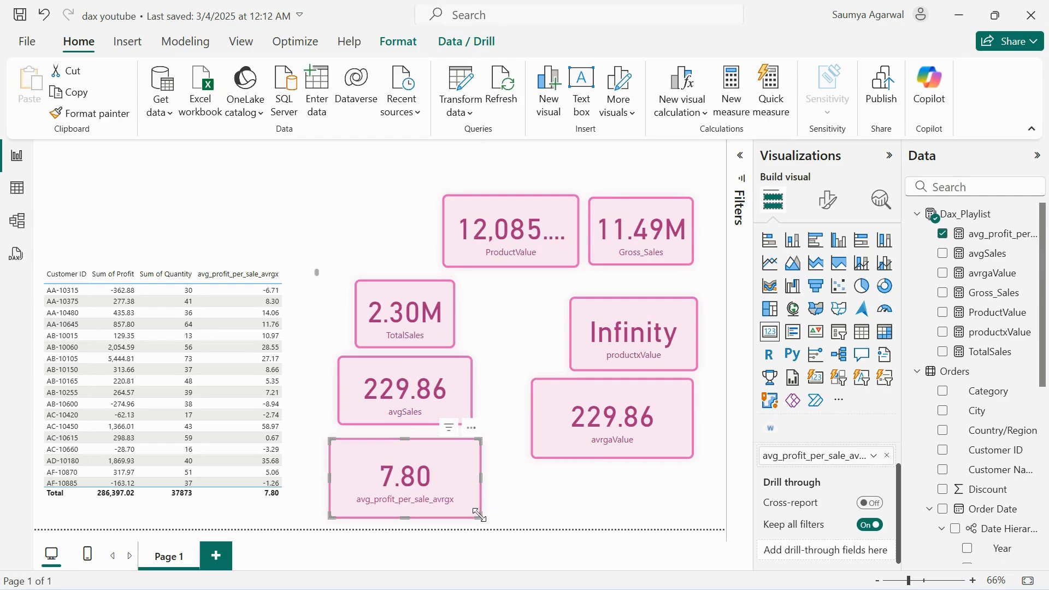
pyautogui.moveTo(475, 513); pyautogui.dragTo(457, 511)
pyautogui.moveTo(398, 457)
pyautogui.mouseDown()
pyautogui.moveTo(424, 464)
pyautogui.moveTo(412, 458)
pyautogui.mouseUp()
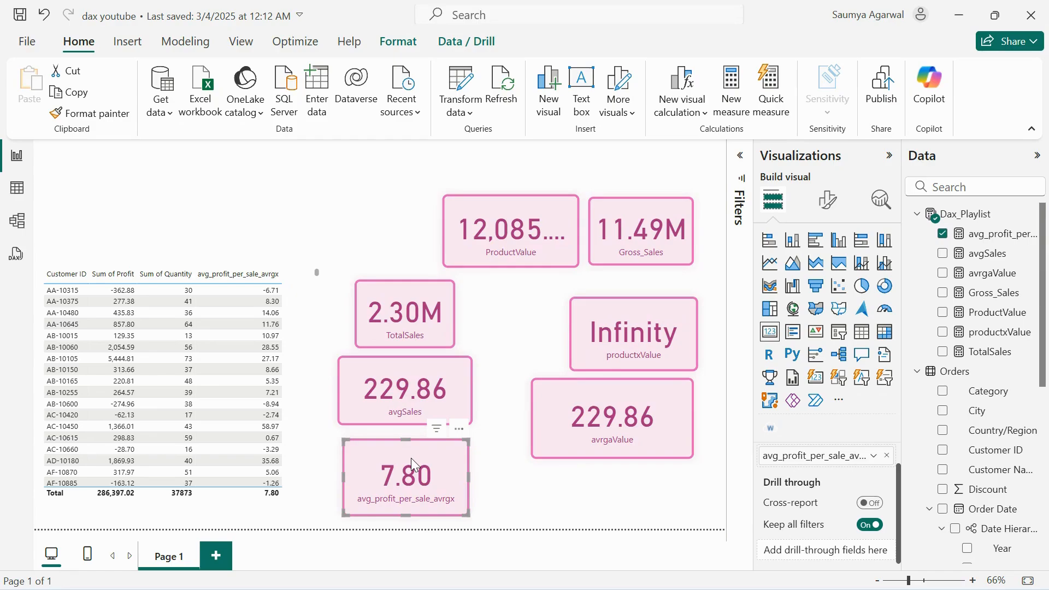
pyautogui.moveTo(412, 464); pyautogui.dragTo(398, 459)
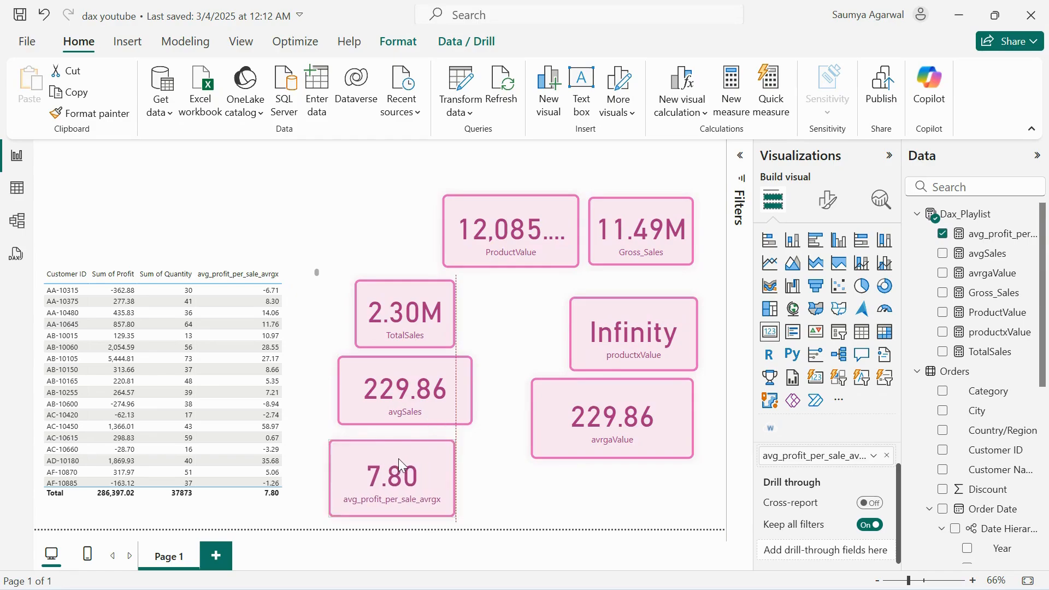
pyautogui.click(485, 467)
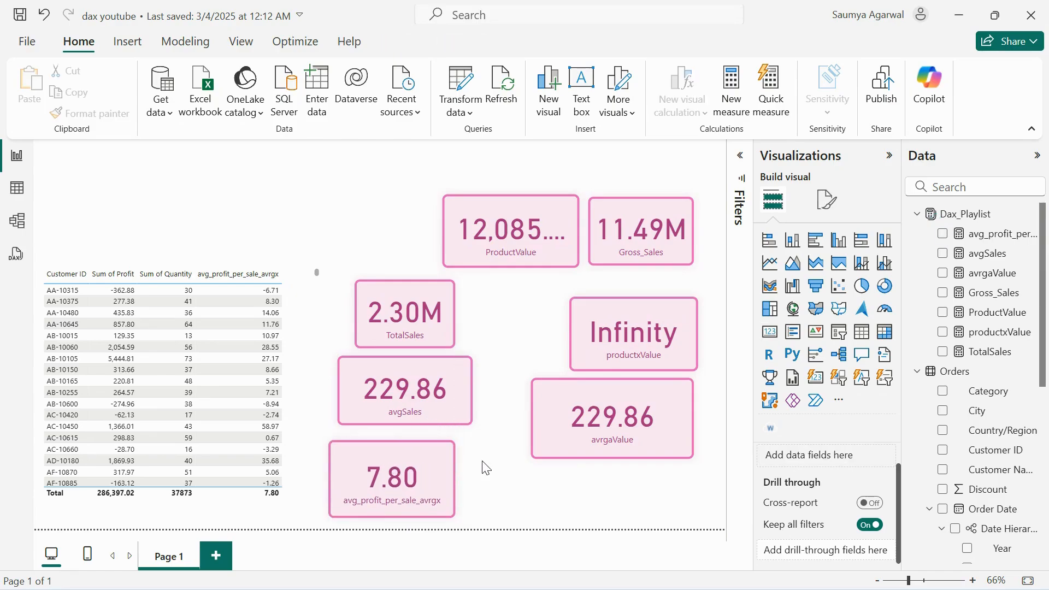